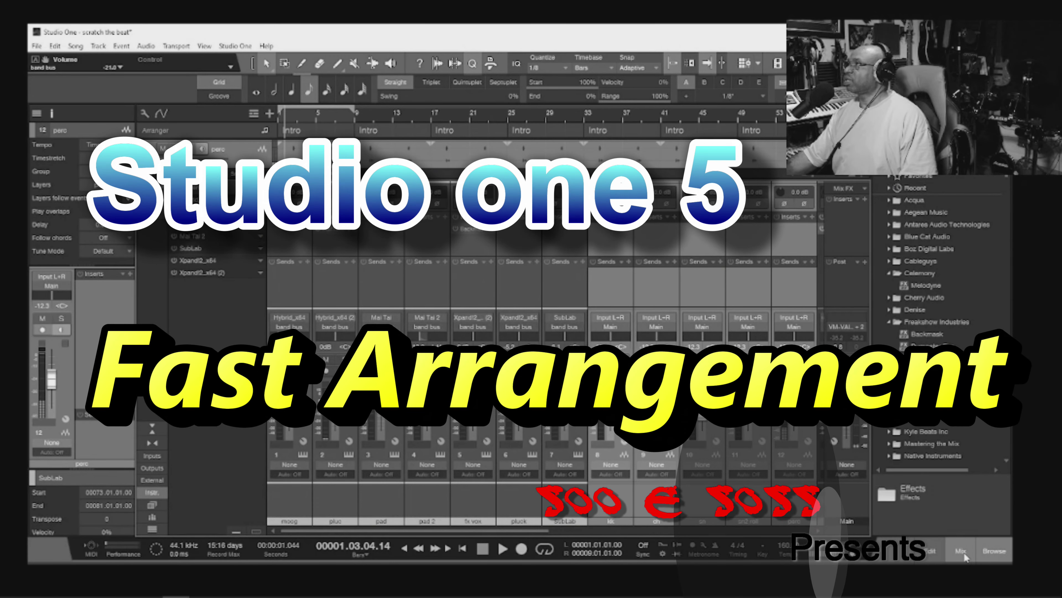
Step: Hide the mixer and zoom out so the whole 'scratch the beat' song fits in view
click(962, 551)
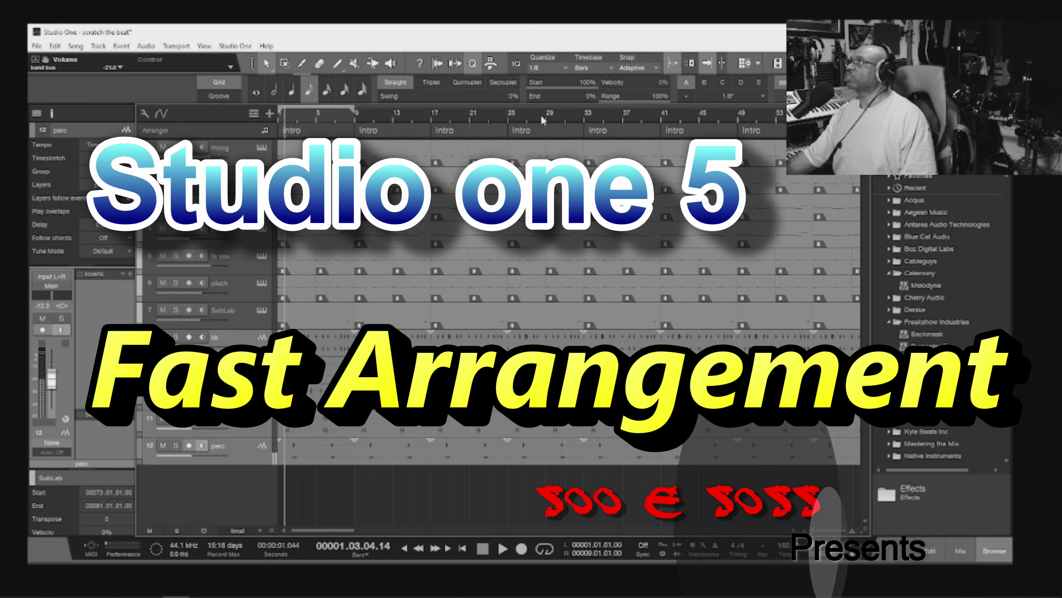
key(w)
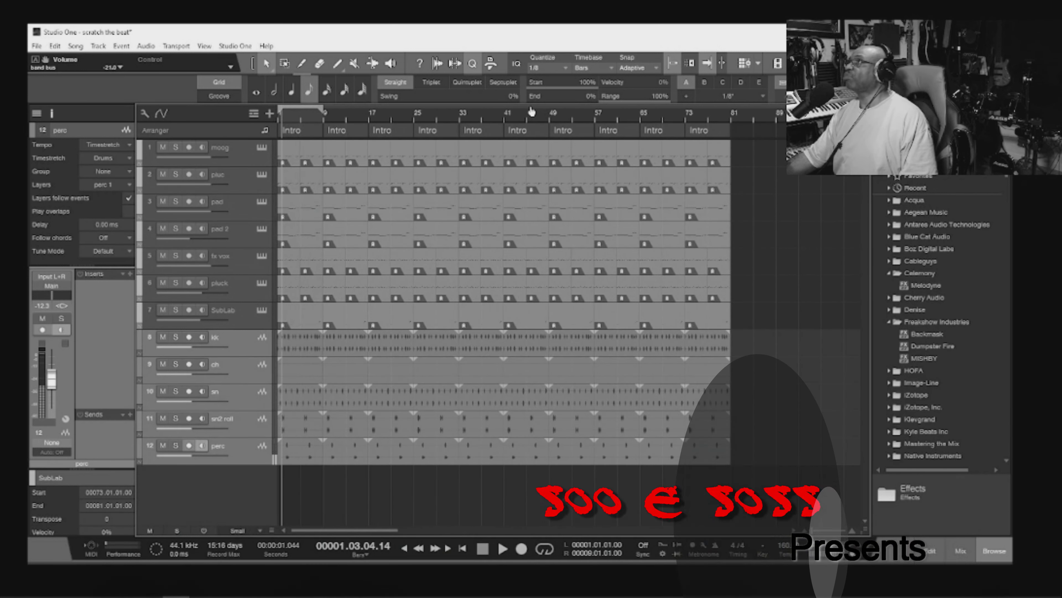
key(z)
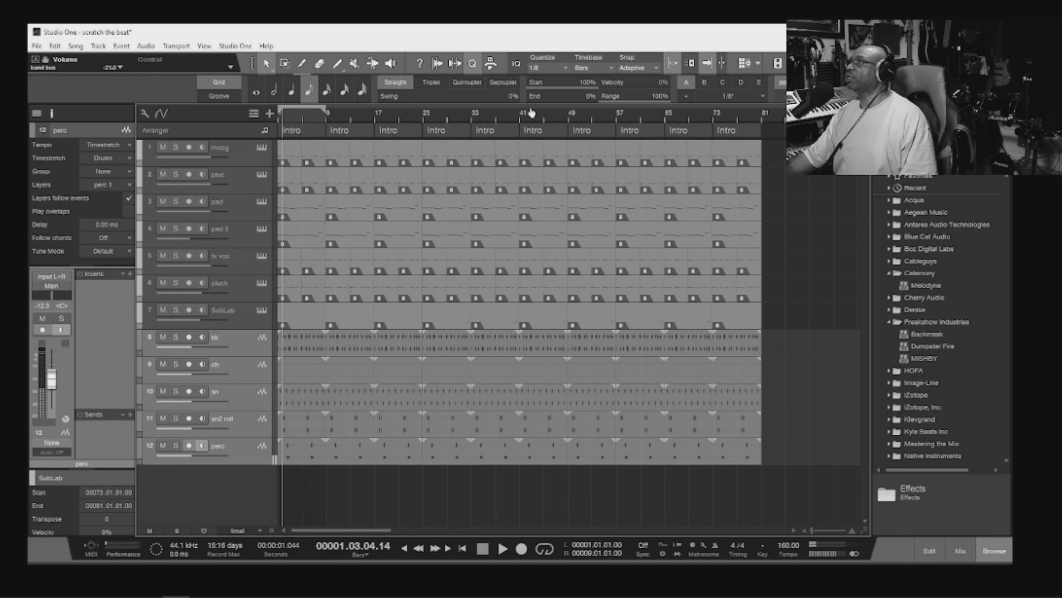
drag(864, 272, 863, 230)
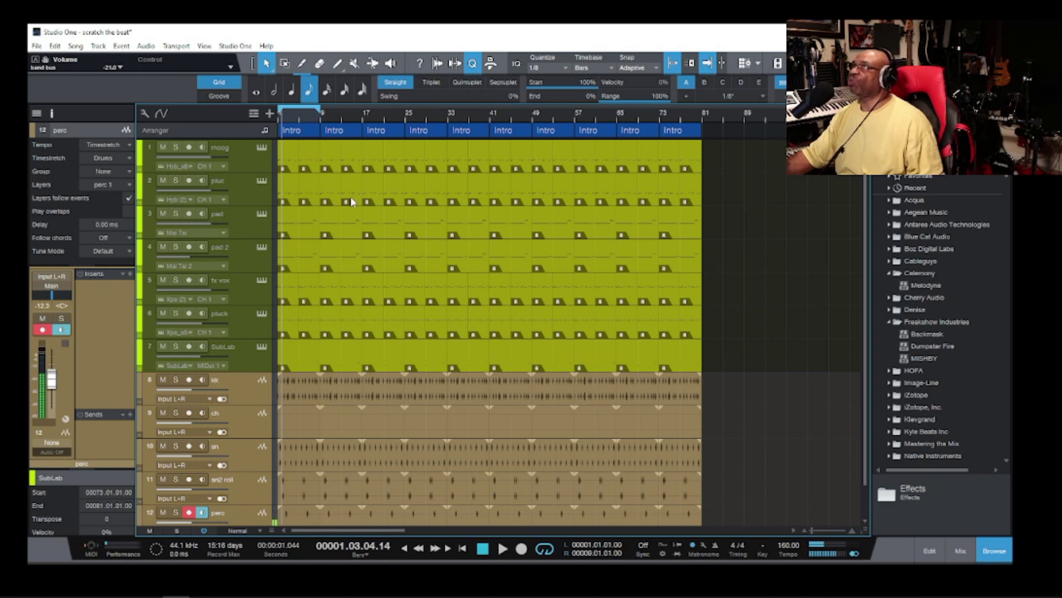
Step: Play from bar 1 with the Mute tool and range-select bars 1–9 from track 9 up to pluck
click(464, 548)
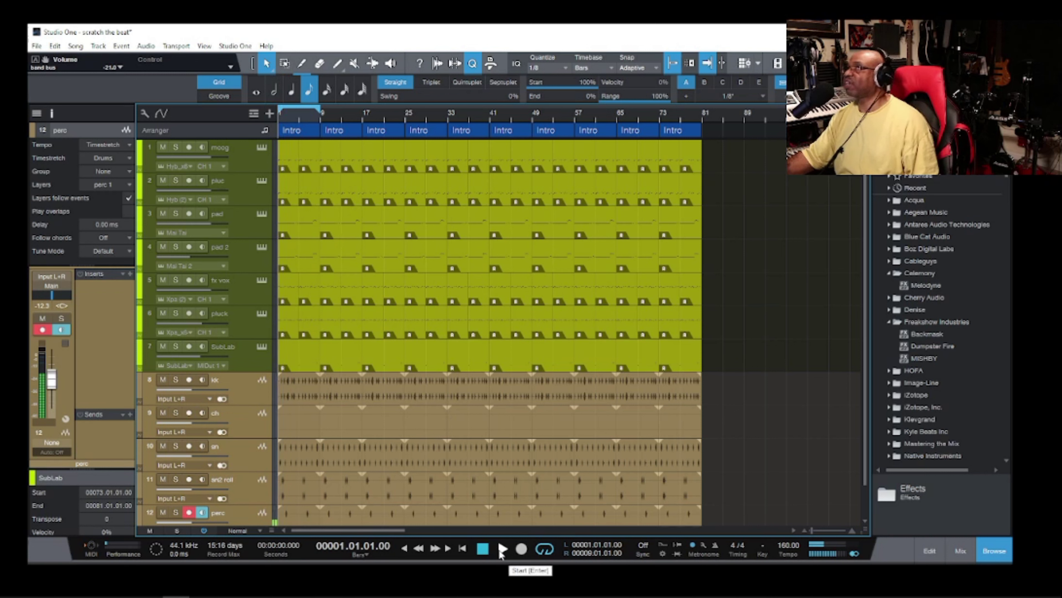
click(354, 63)
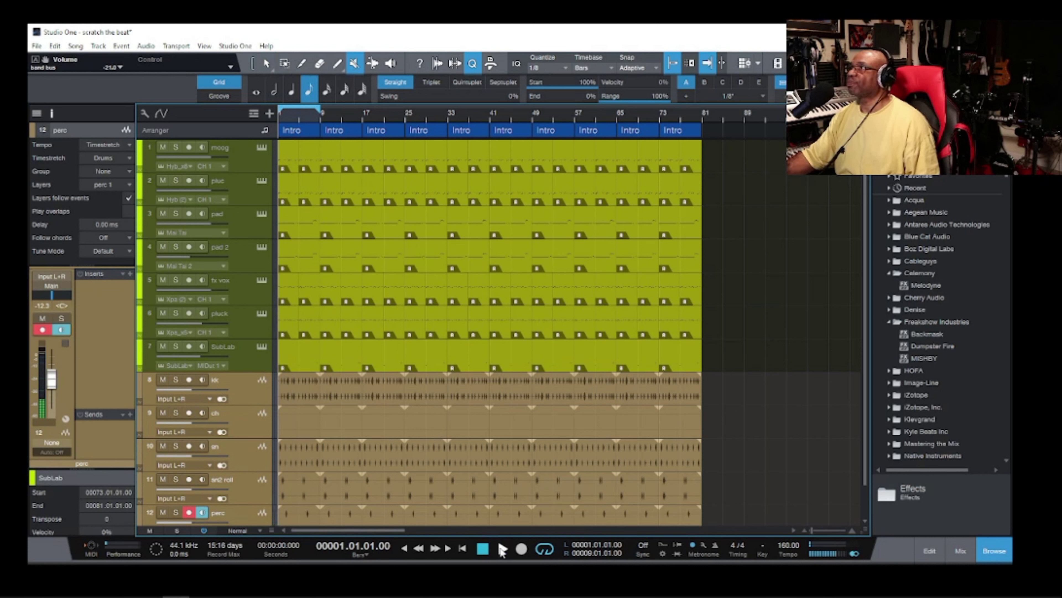
click(502, 549)
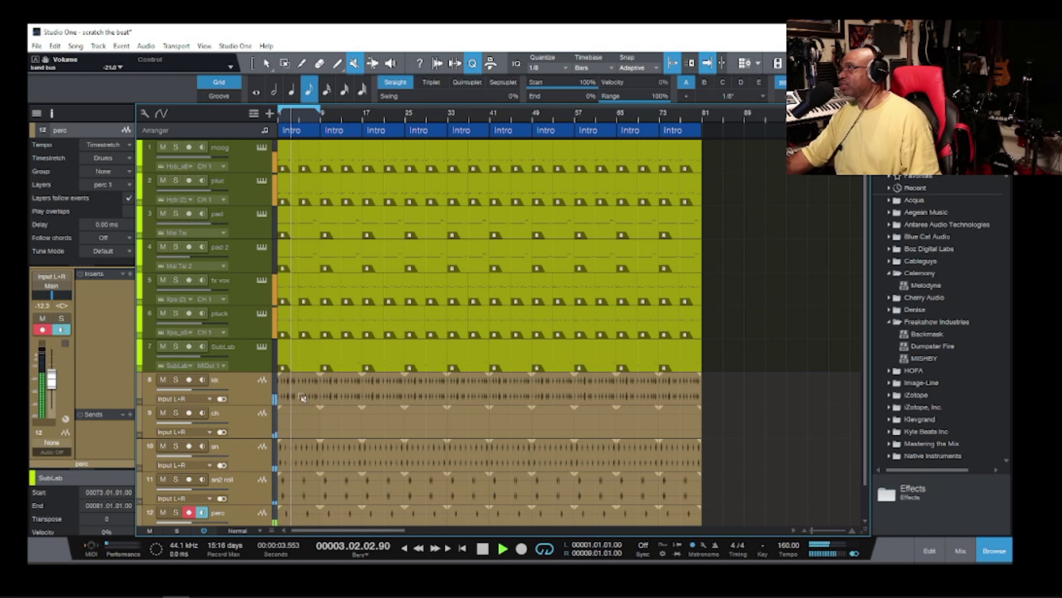
drag(302, 397, 302, 518)
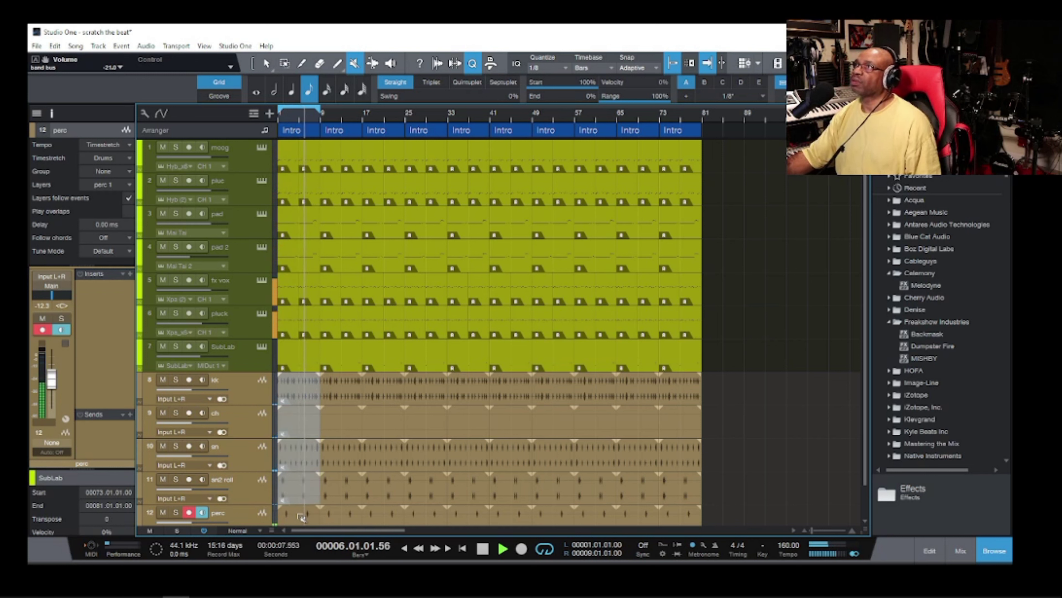
drag(299, 357, 300, 359)
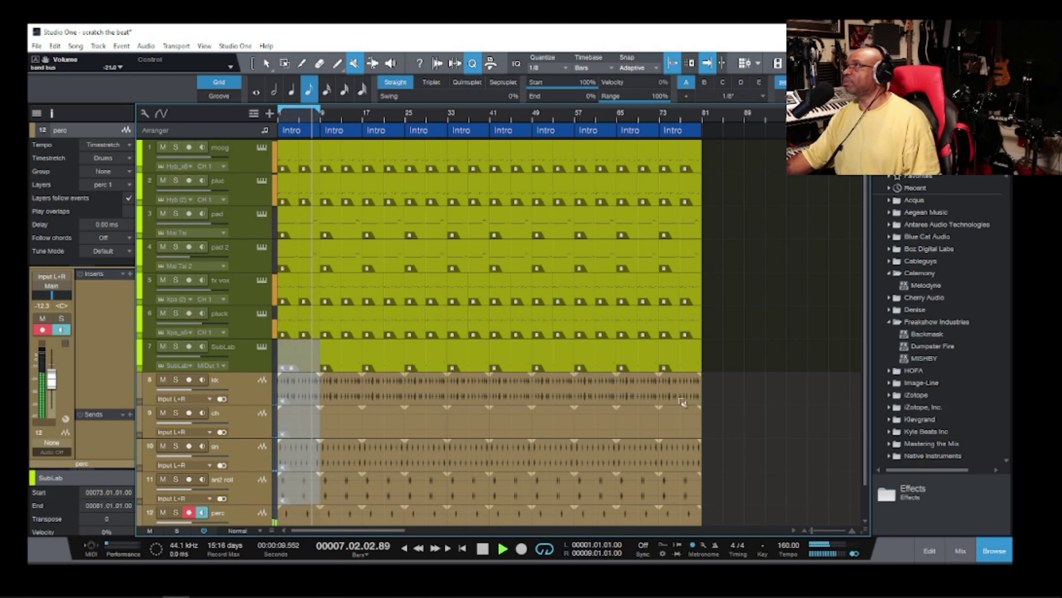
scroll(865, 403, down, 2)
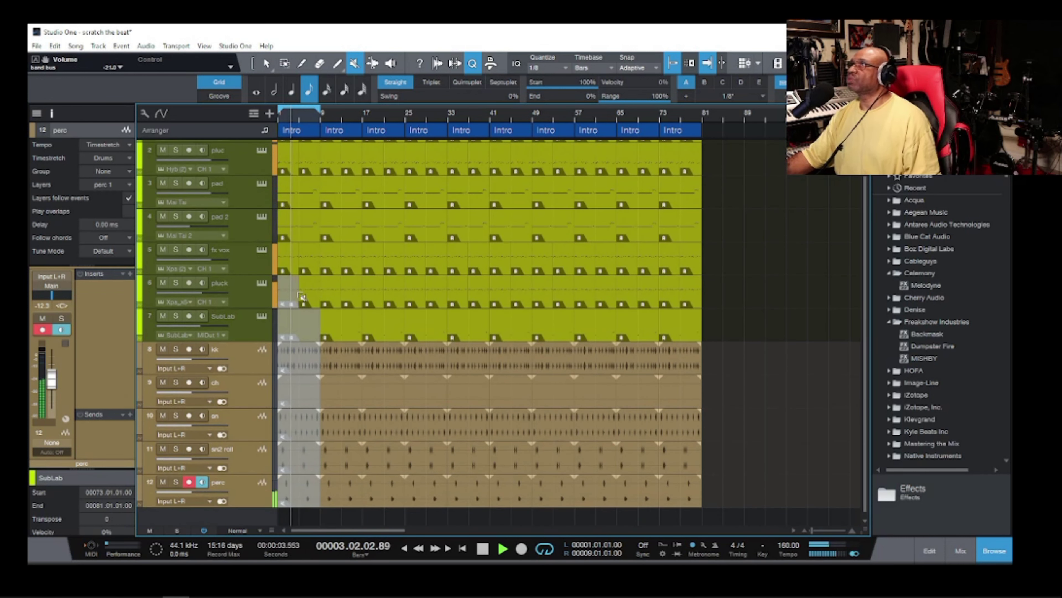
drag(299, 293, 304, 222)
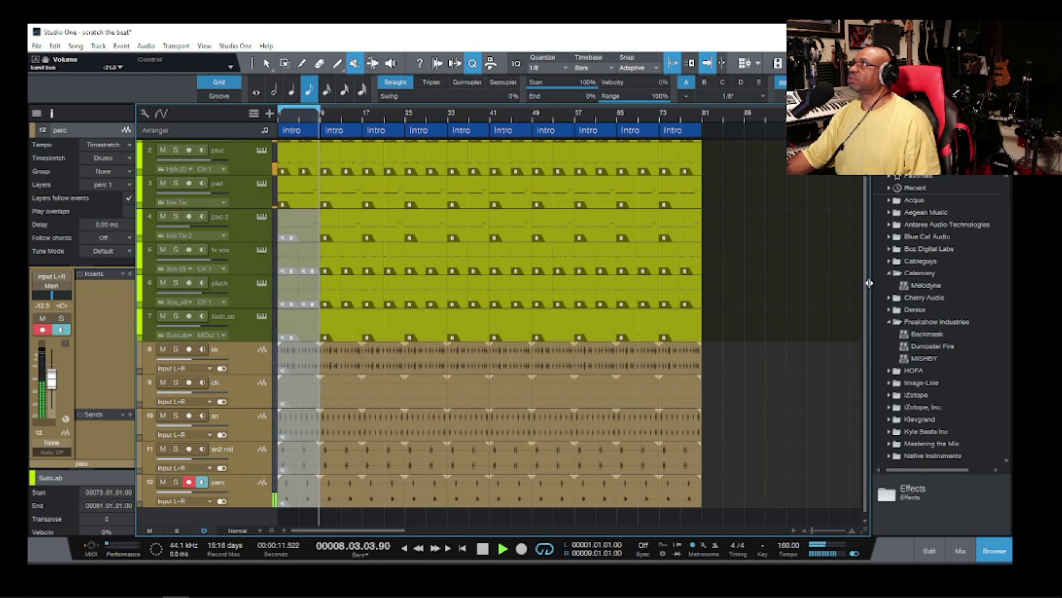
scroll(851, 227, up, 1)
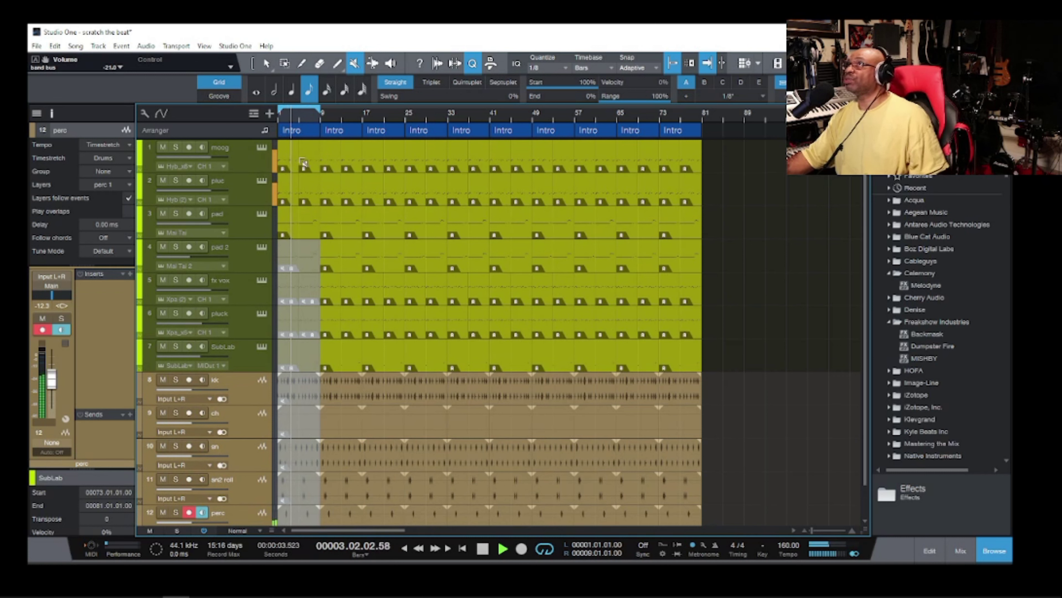
Step: Mute the opening parts on the moog, pluc and pad tracks
click(292, 158)
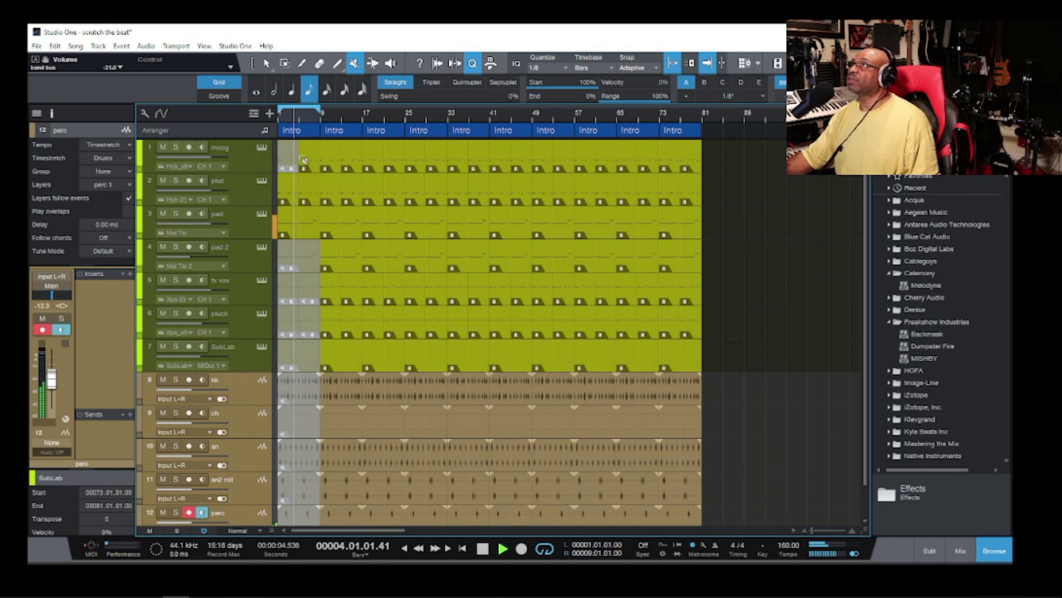
click(288, 187)
click(298, 226)
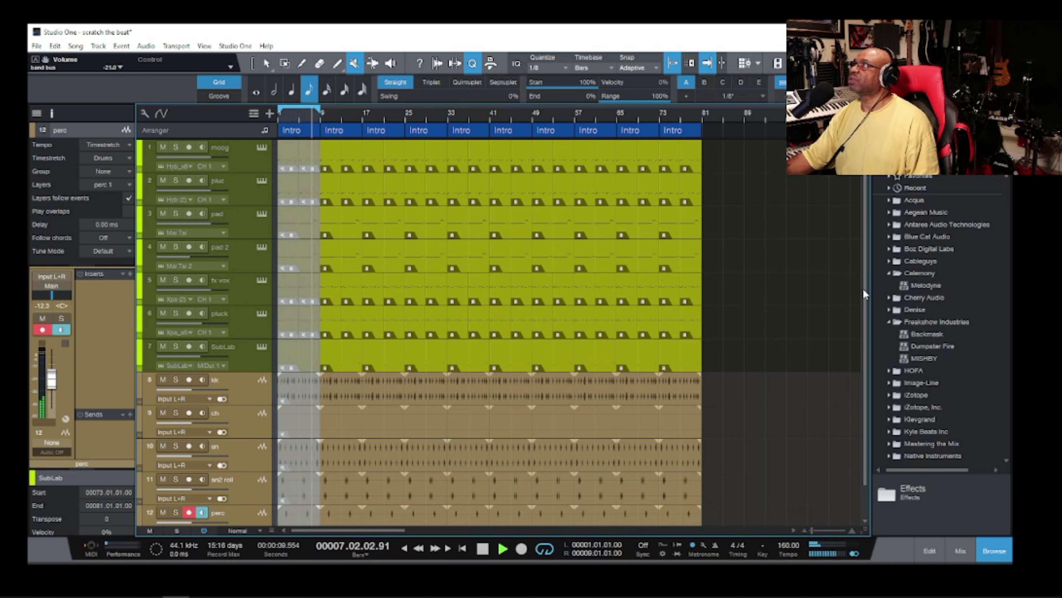
scroll(863, 293, down, 2)
scroll(848, 285, up, 2)
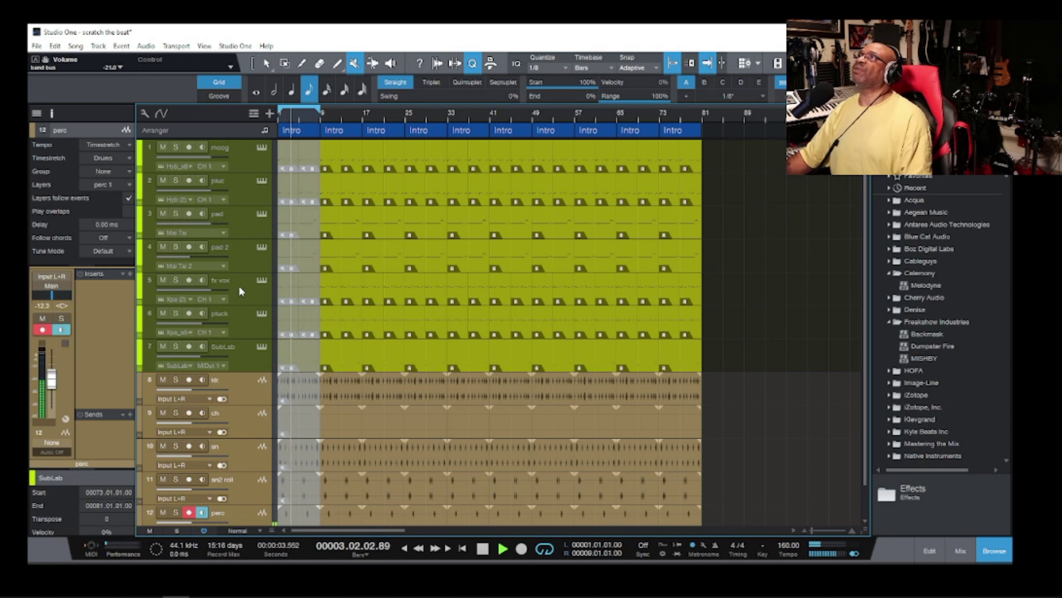
Step: Select the opening events on fx vox and pad 2, then mute the pluc track's first event
click(298, 296)
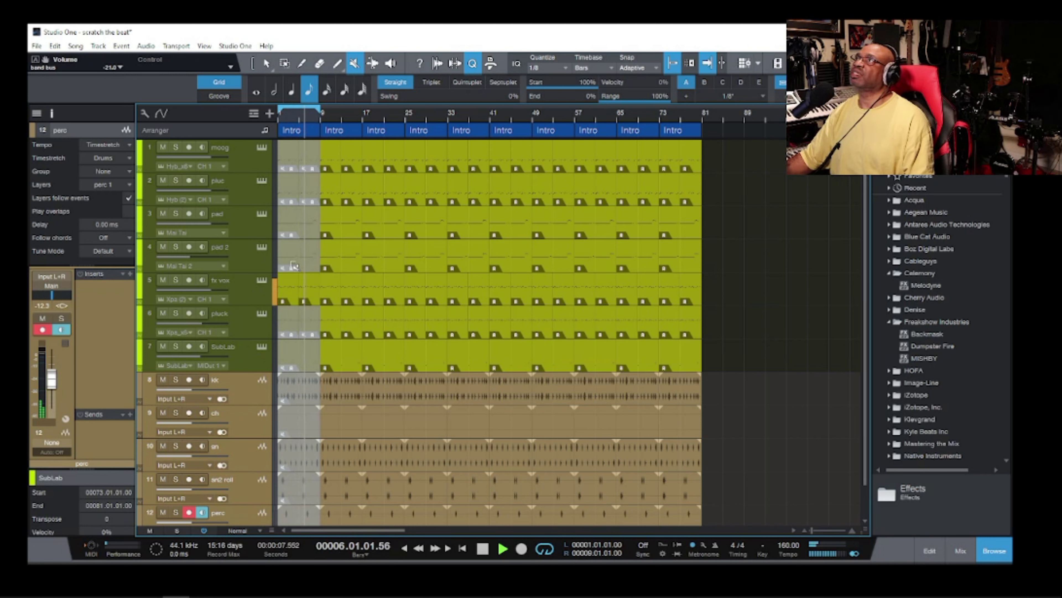
click(288, 289)
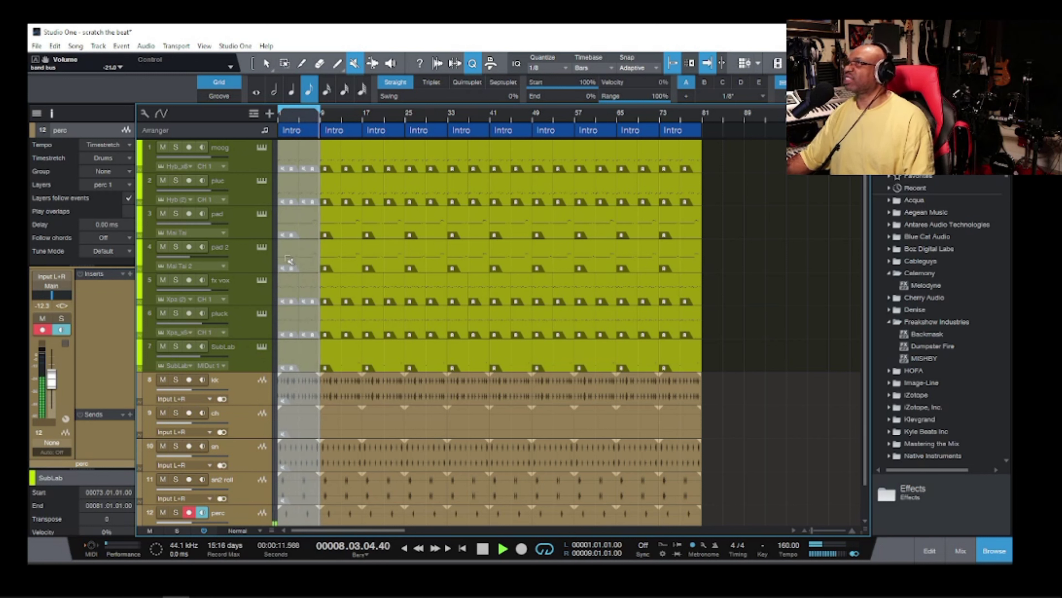
click(290, 260)
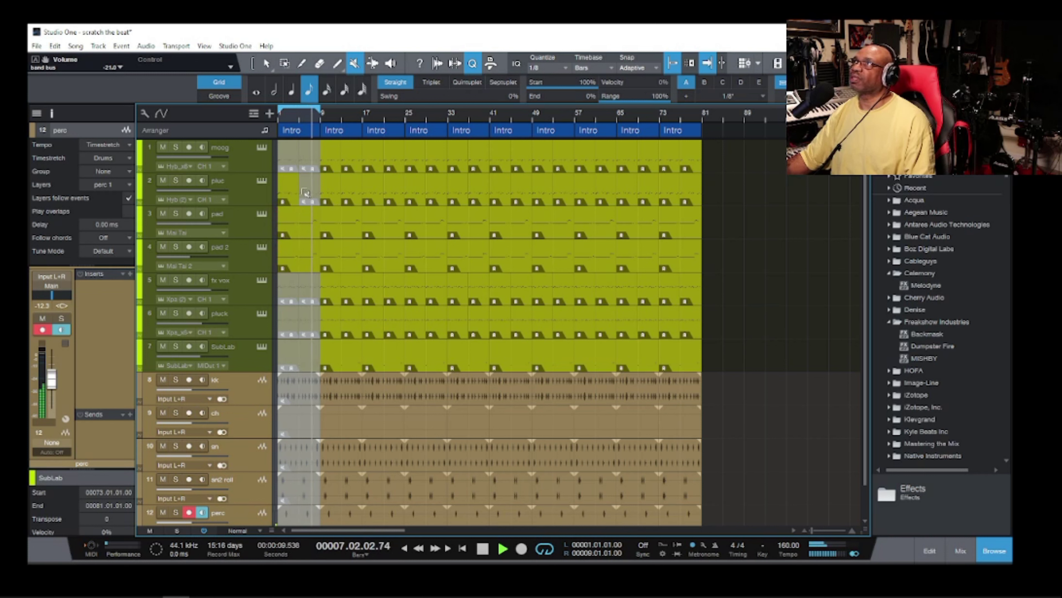
click(289, 193)
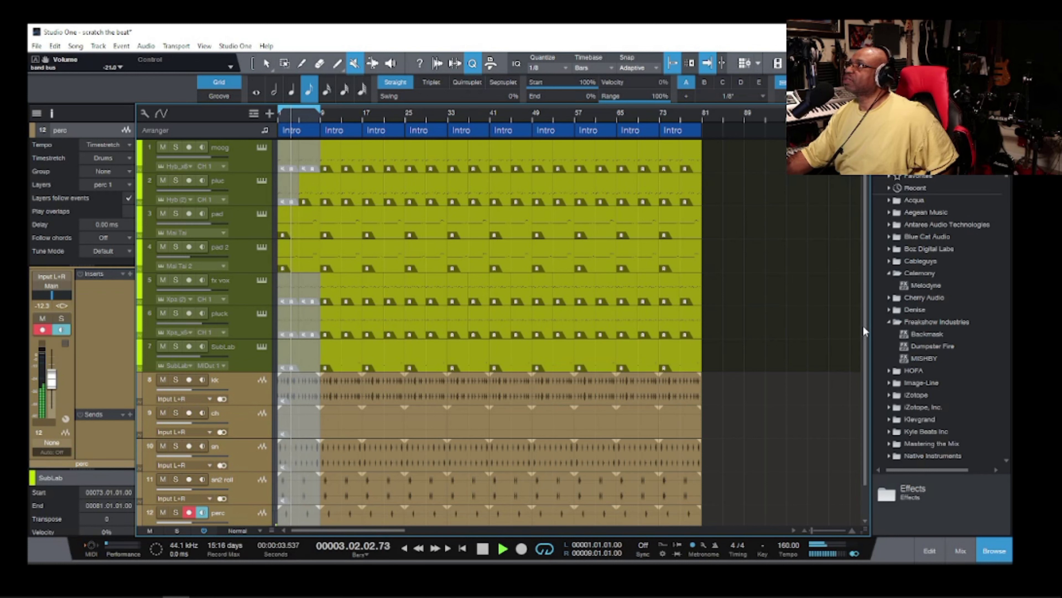
Step: Draw a Dirty Van hi-hat pattern on the ch track spanning bars 5 to 9
scroll(866, 335, down, 1)
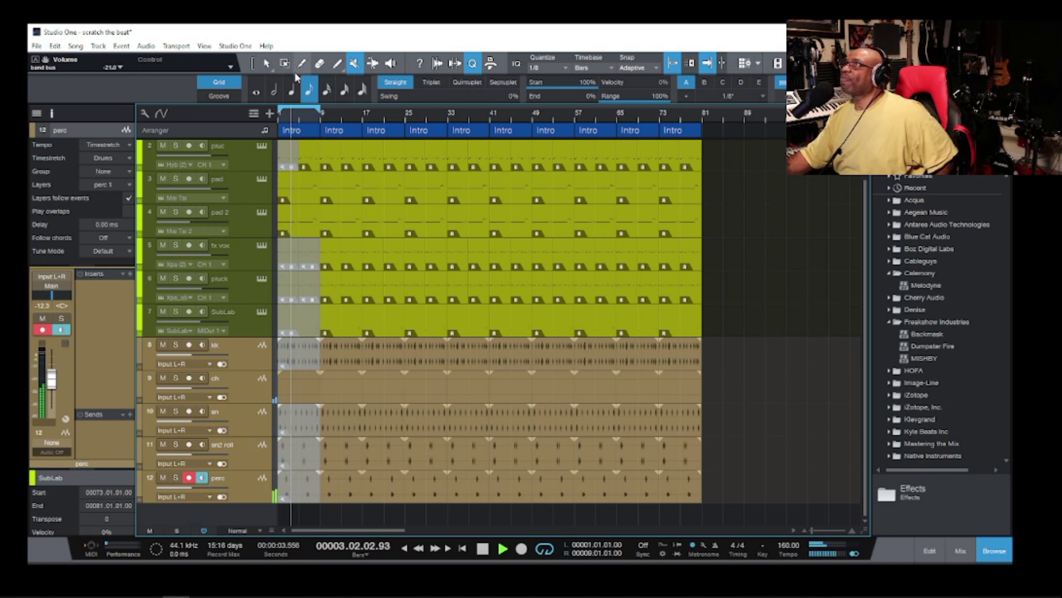
click(303, 63)
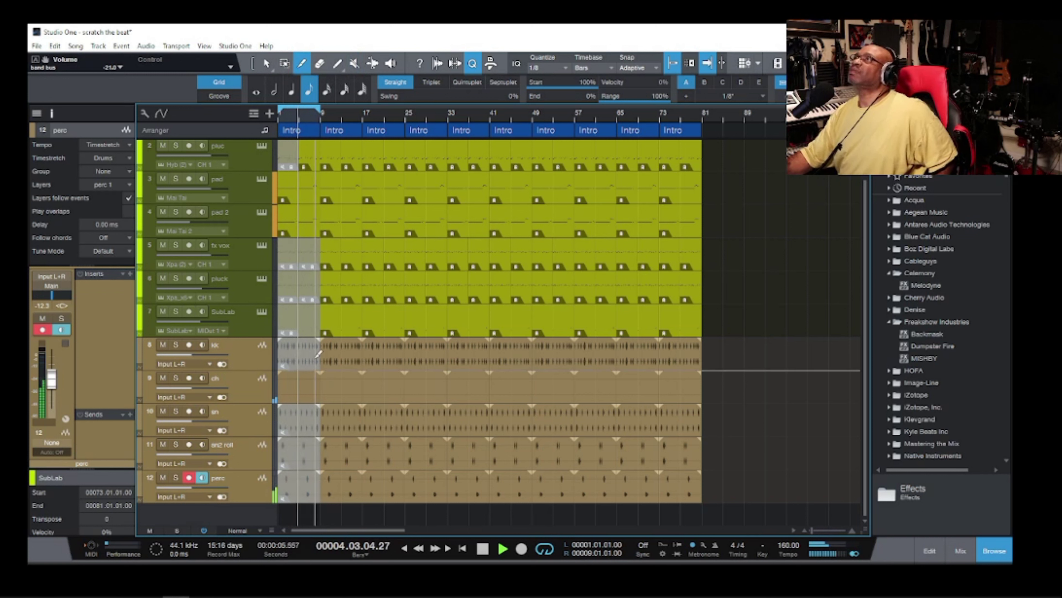
click(304, 389)
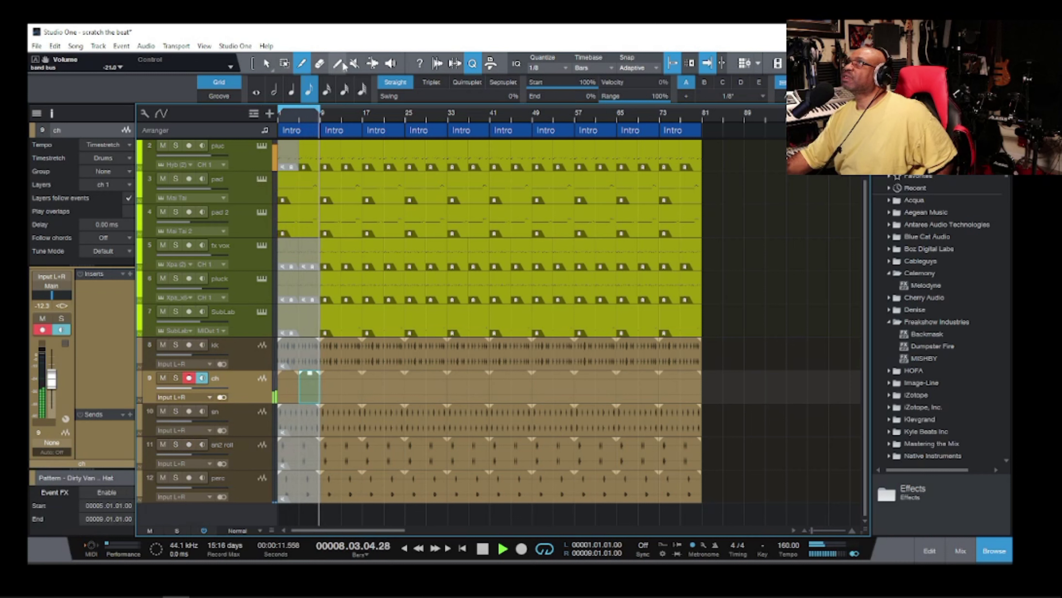
click(354, 63)
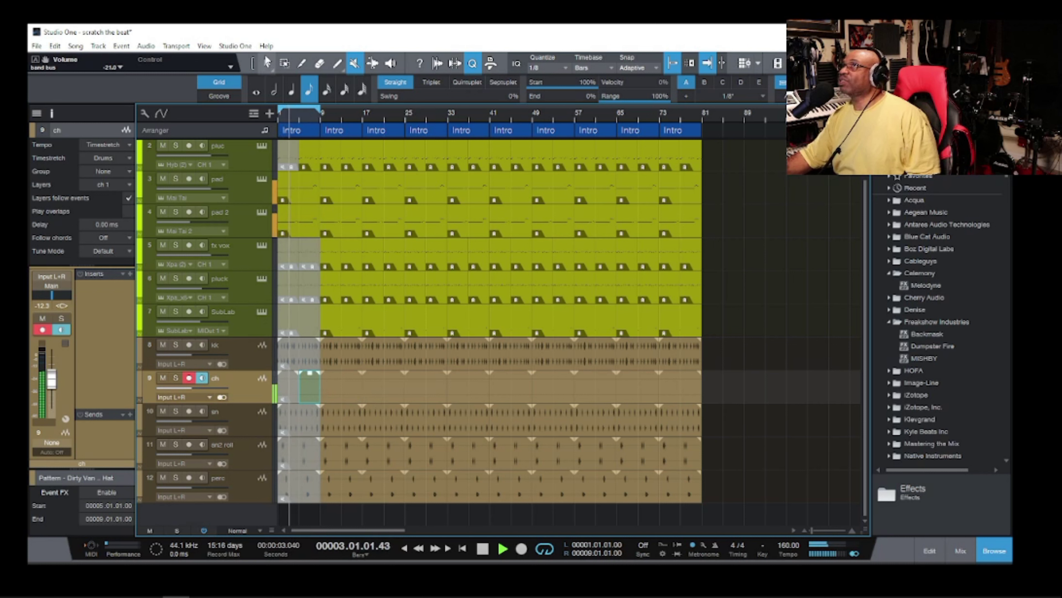
Step: Lower the ch track's short opening event volume to -6.1 dB
click(267, 63)
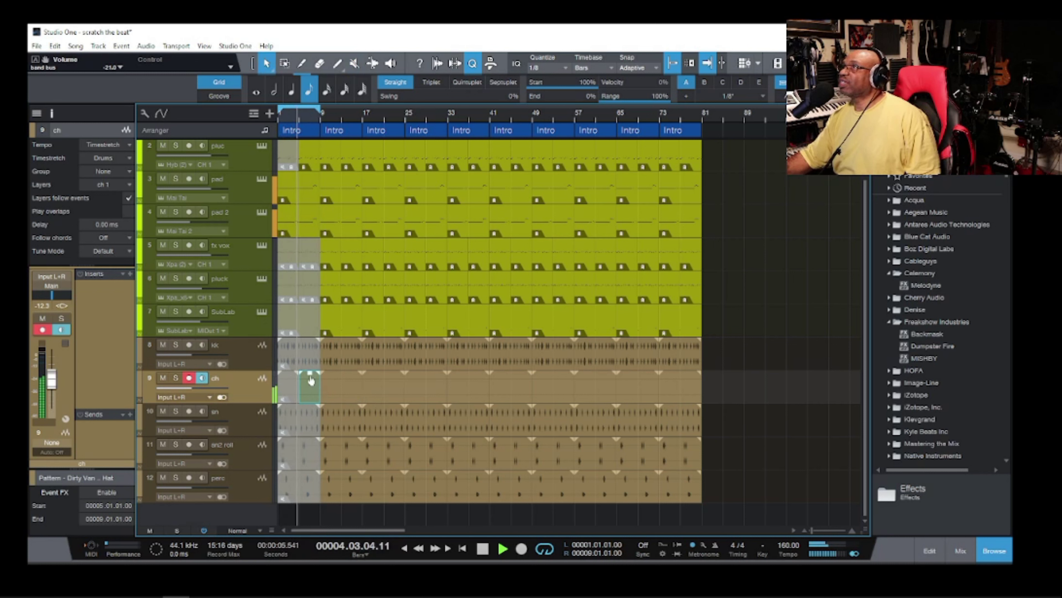
drag(310, 375, 309, 384)
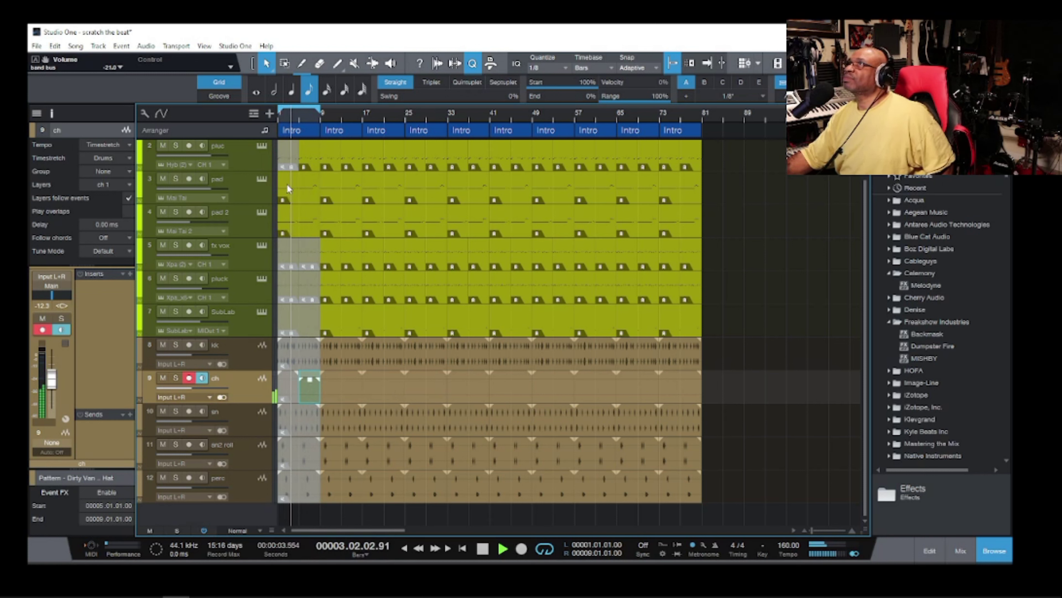
click(355, 64)
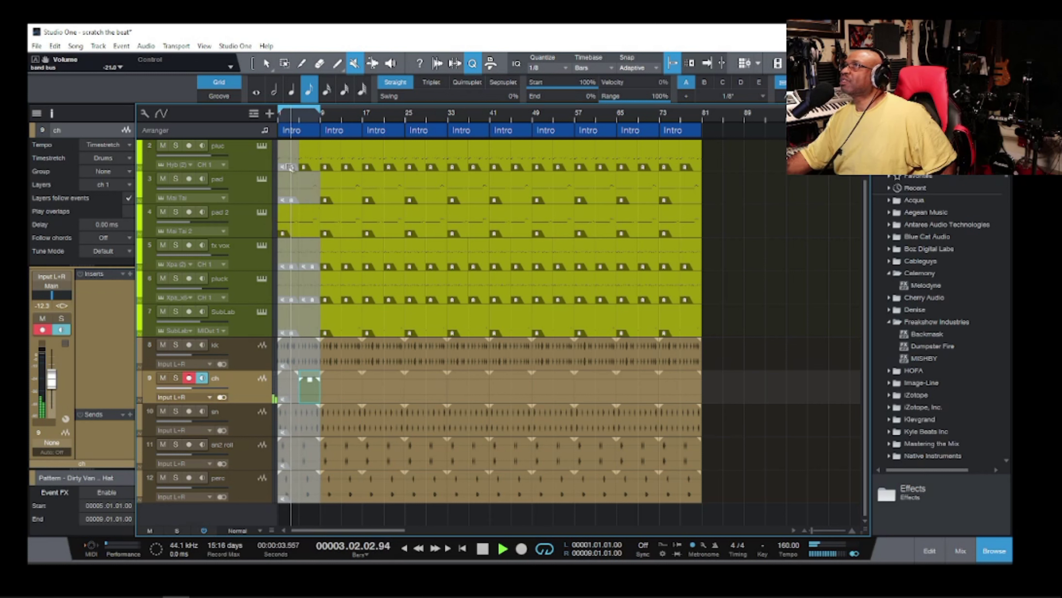
click(302, 63)
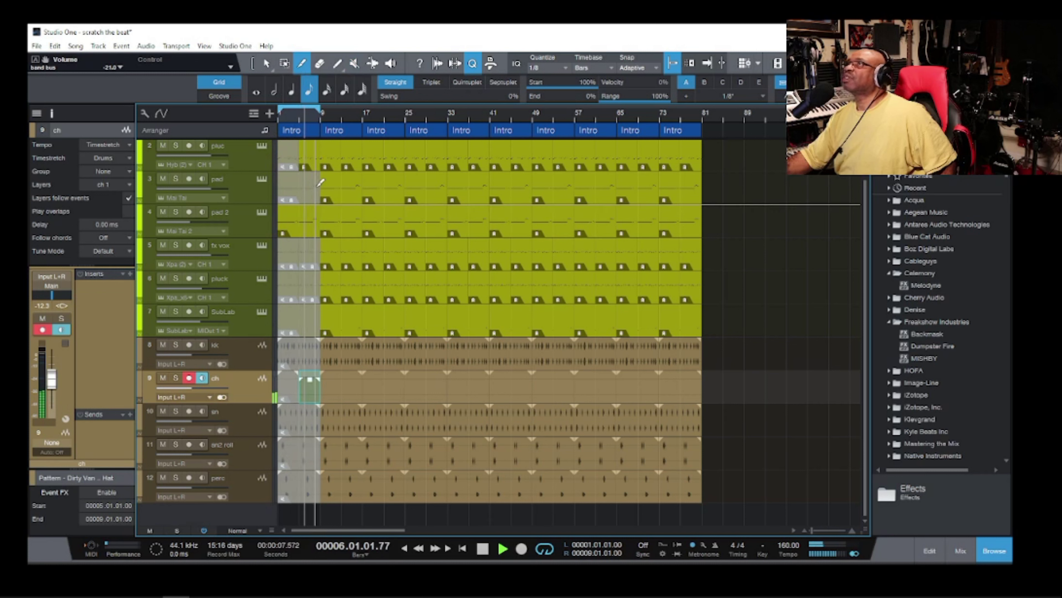
Step: Unmute the short opening event on the pad track
click(302, 180)
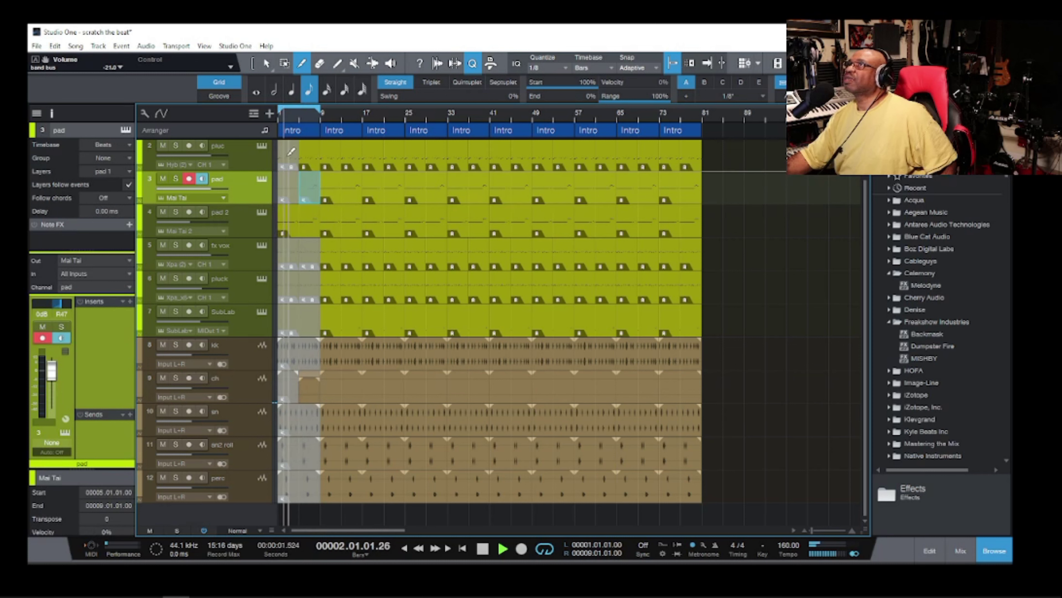
click(354, 63)
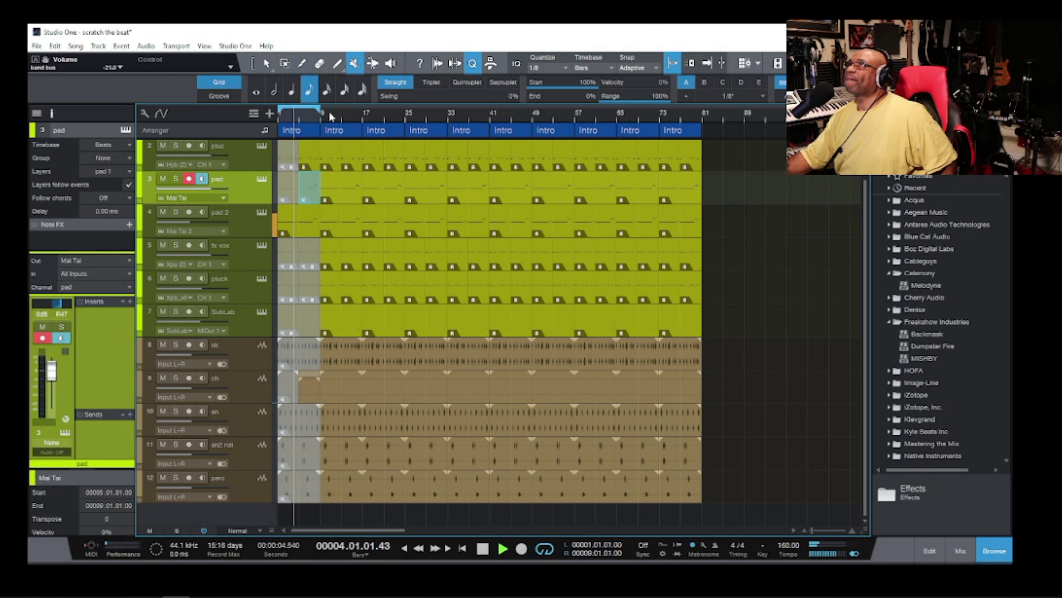
click(311, 188)
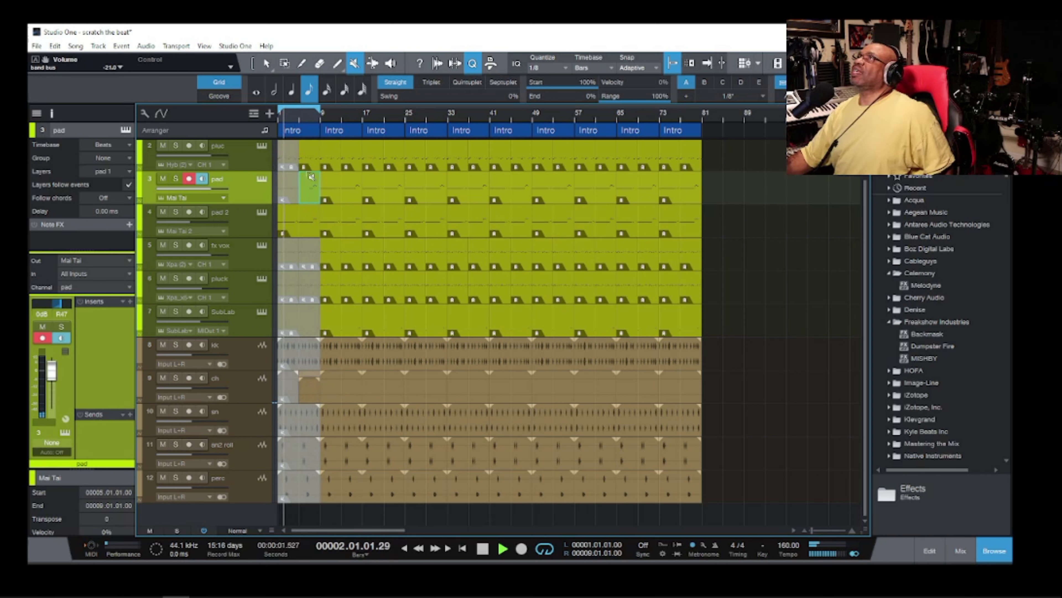
Step: Solo the pluc track and select its opening event
click(175, 146)
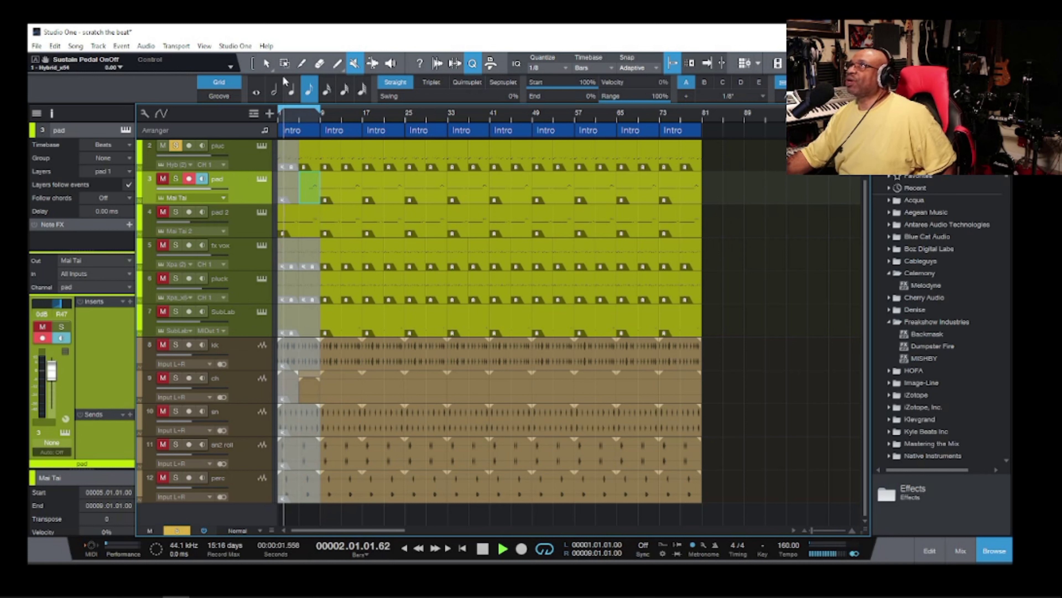
click(302, 64)
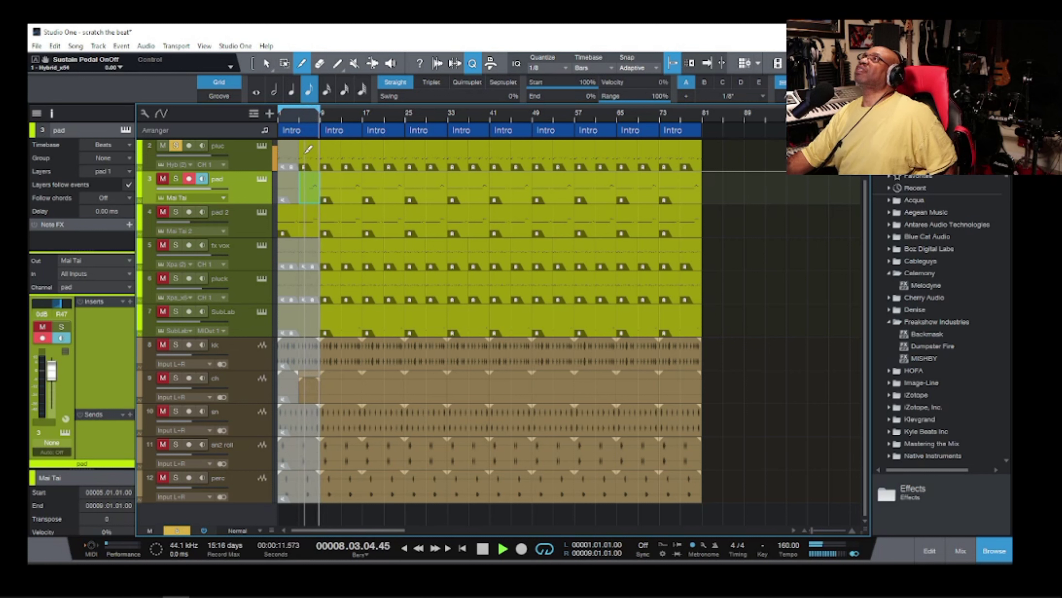
click(308, 149)
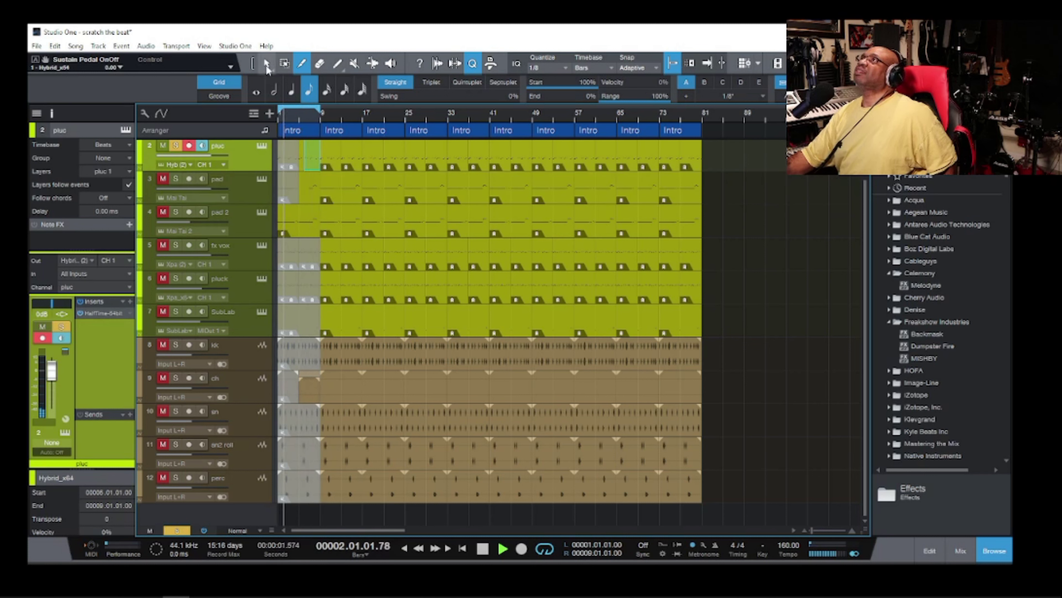
Step: Unsolo pluc, mute its short opening event, and extend the loop range to end at bar 17
click(267, 62)
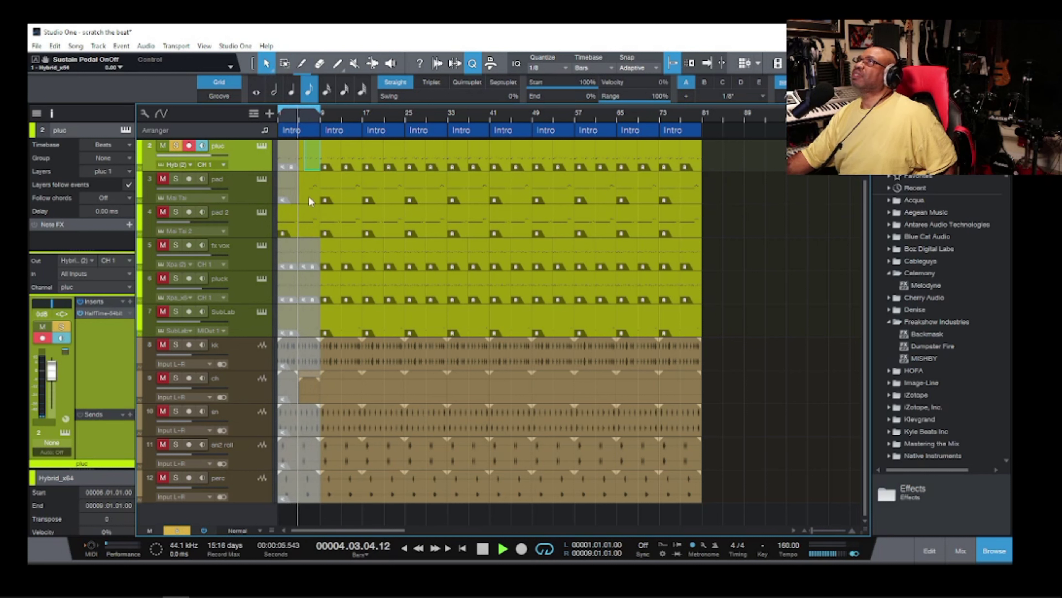
click(176, 145)
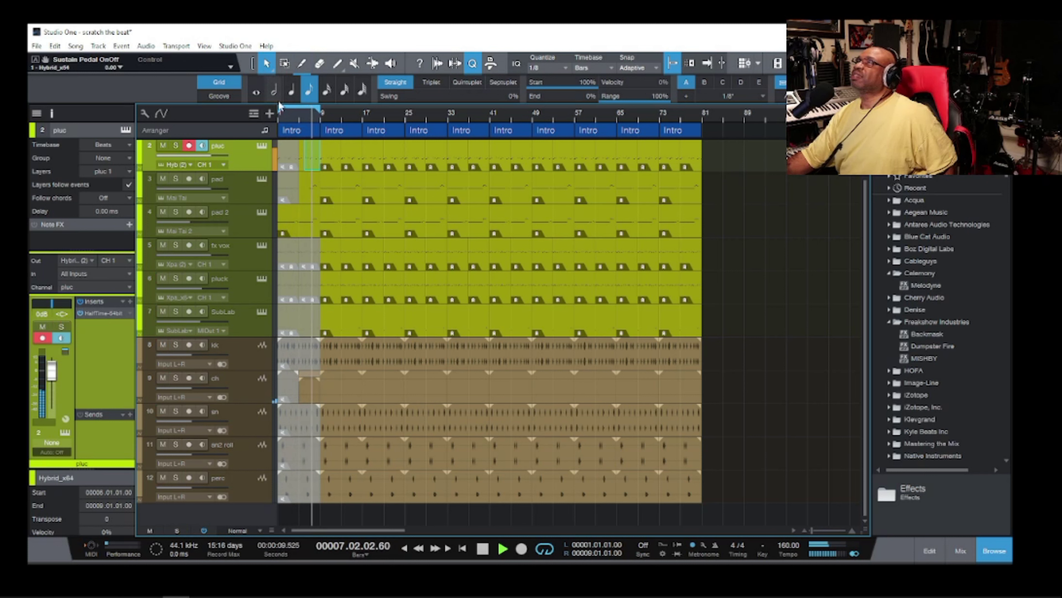
click(354, 65)
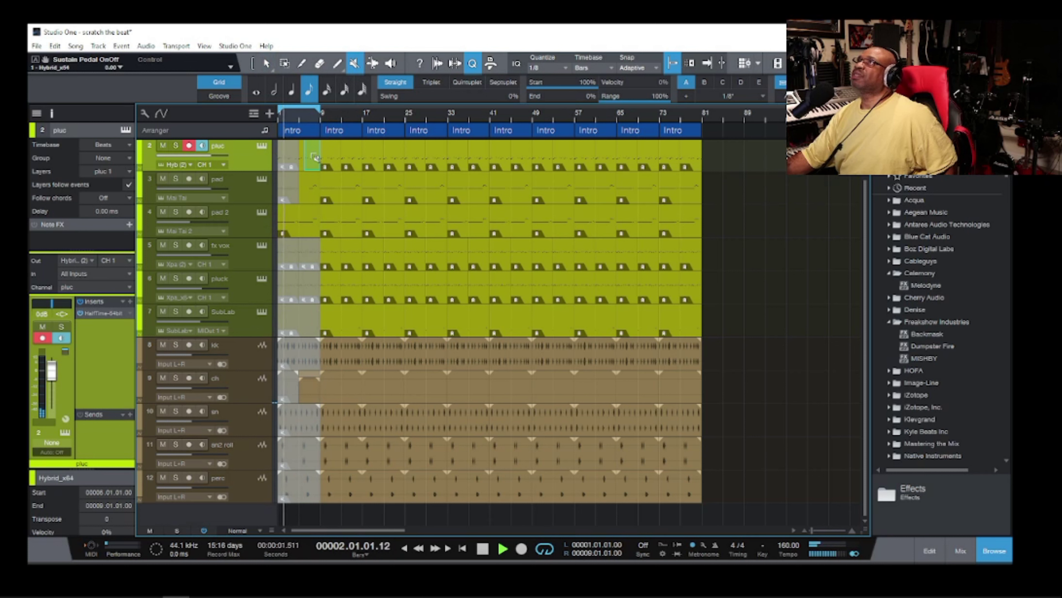
click(315, 157)
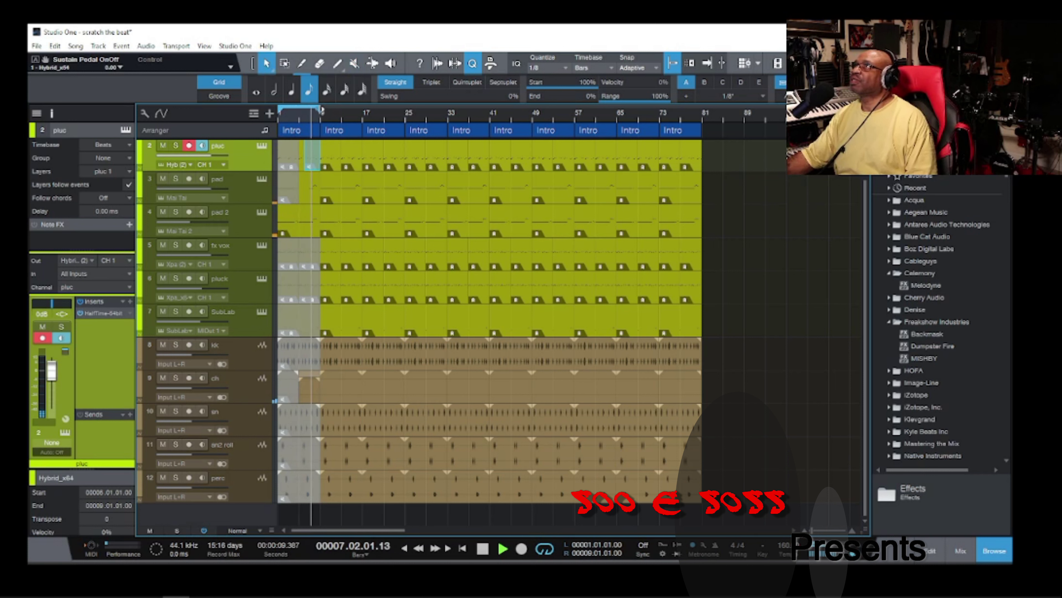
drag(323, 108, 365, 115)
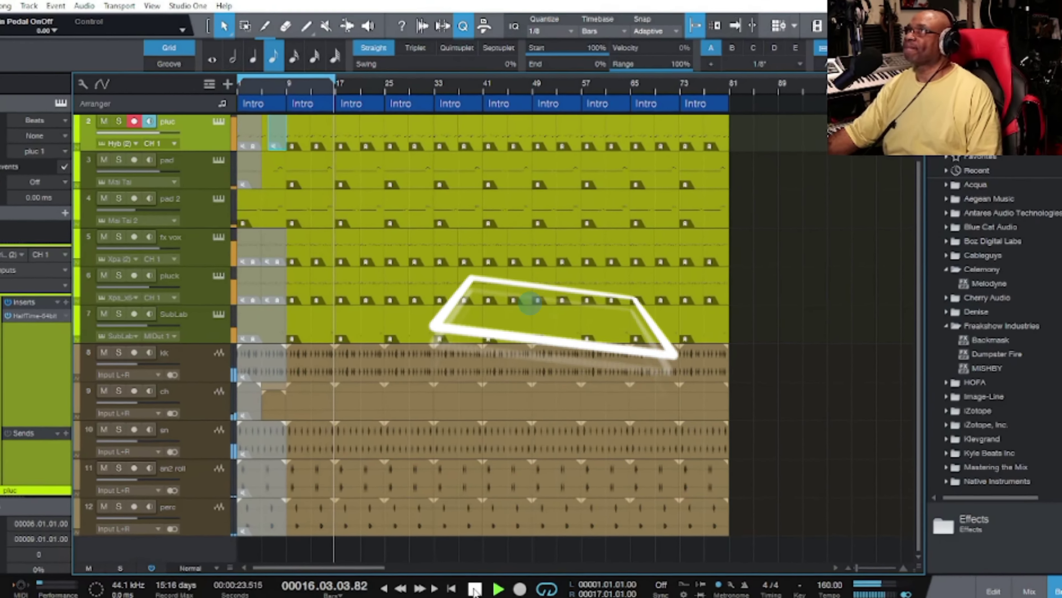
Step: Stop, return to bar 1 and restart playback of the bar 1–17 loop
click(475, 589)
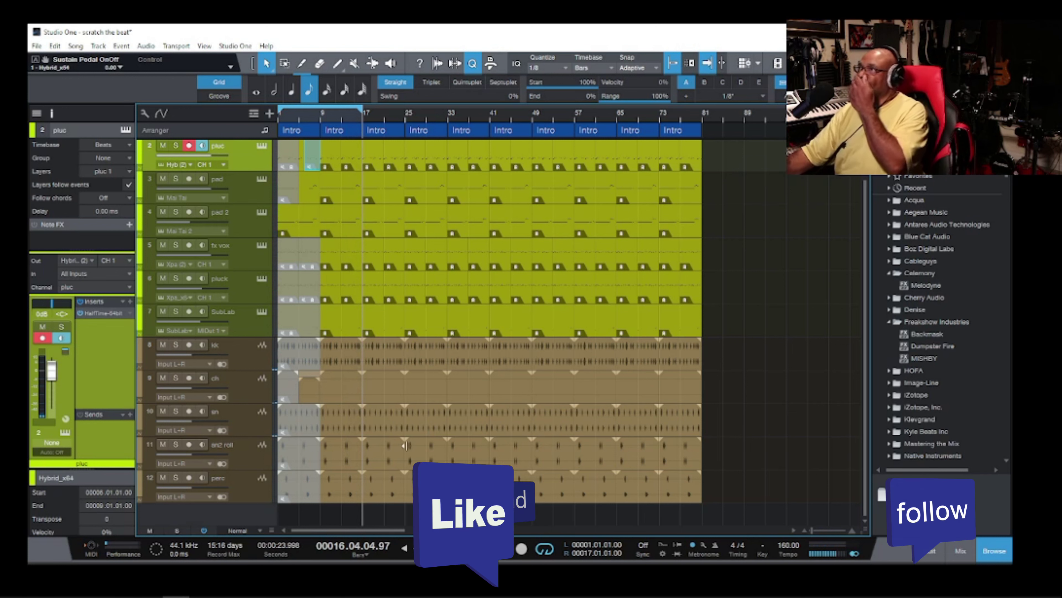
click(463, 550)
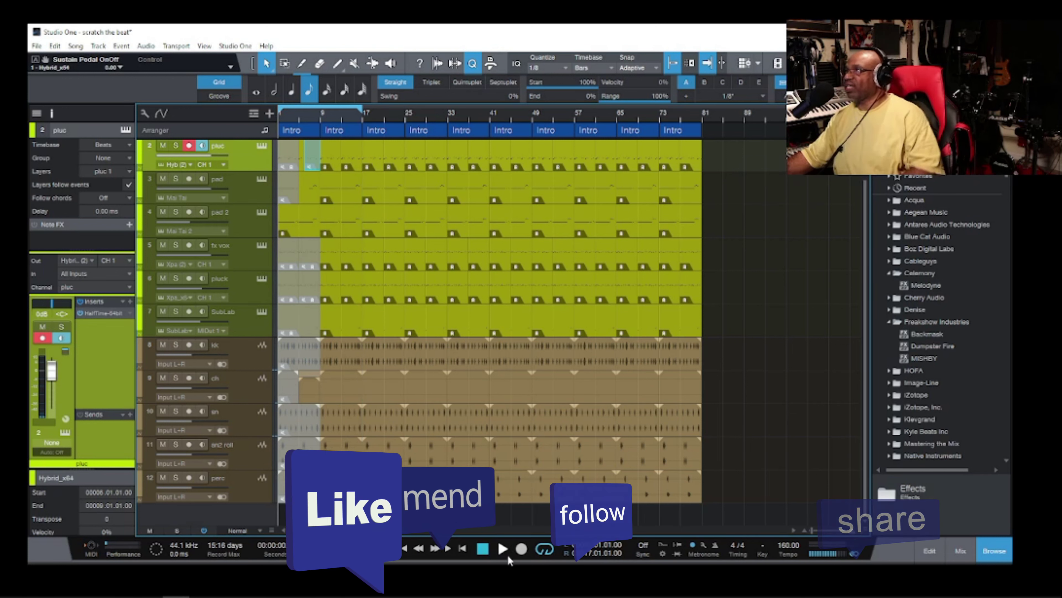
key(space)
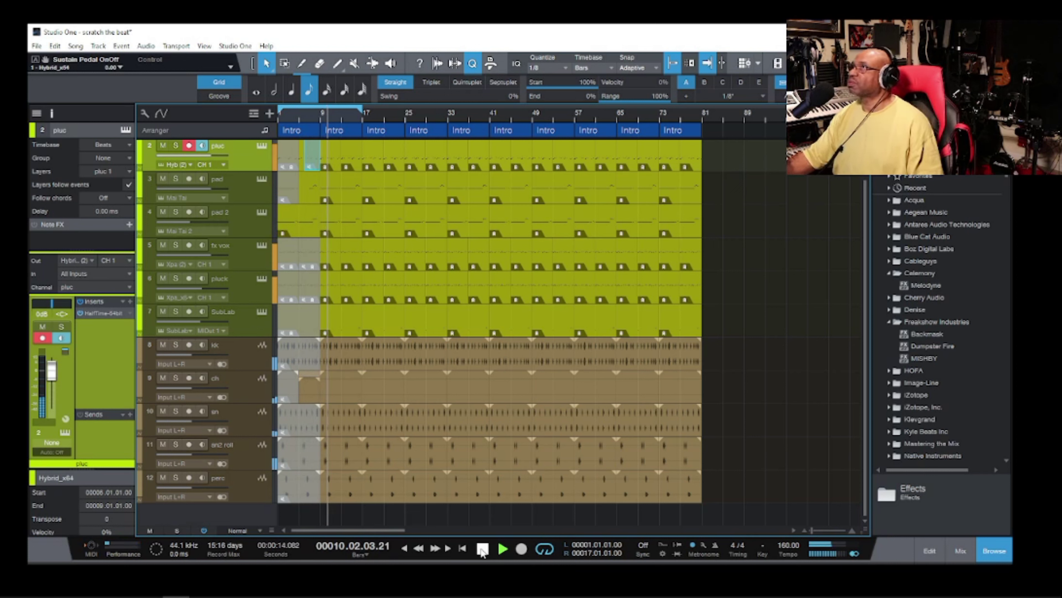
Step: Restart playback from bar 1 to audition the muted intro bars
click(483, 549)
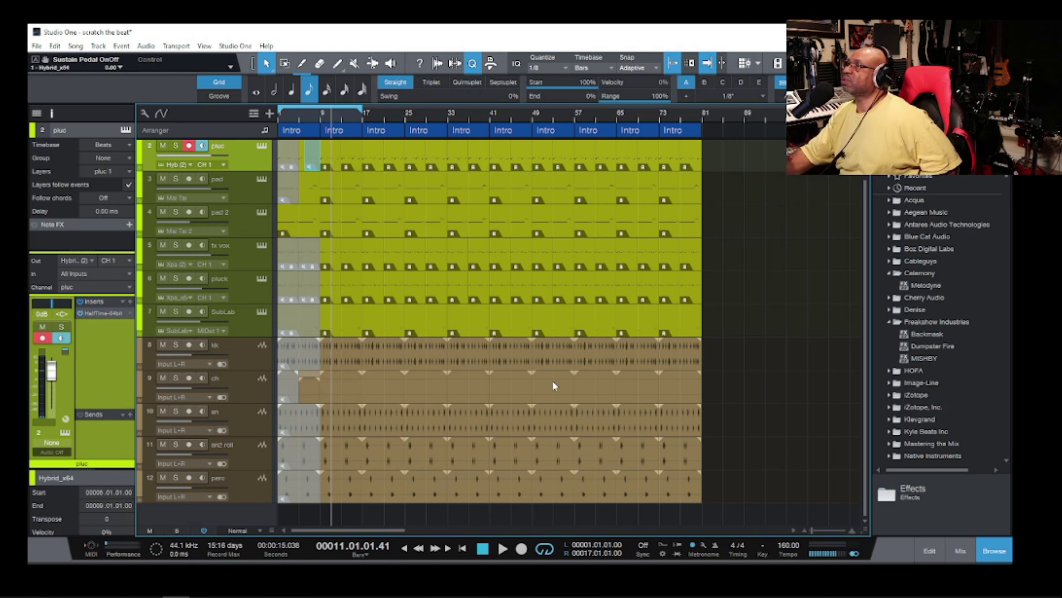
click(465, 550)
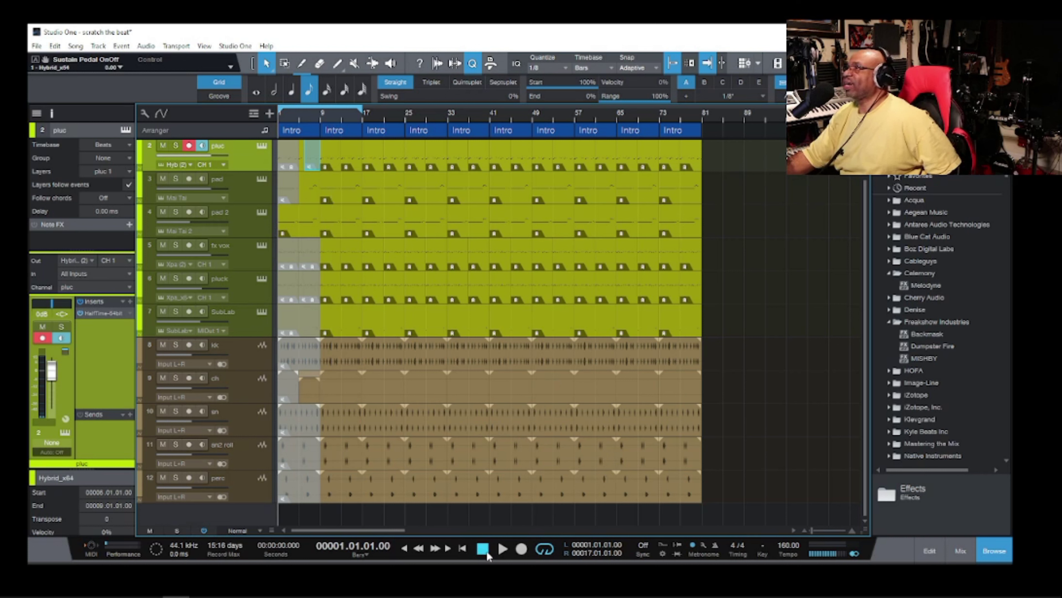
click(502, 550)
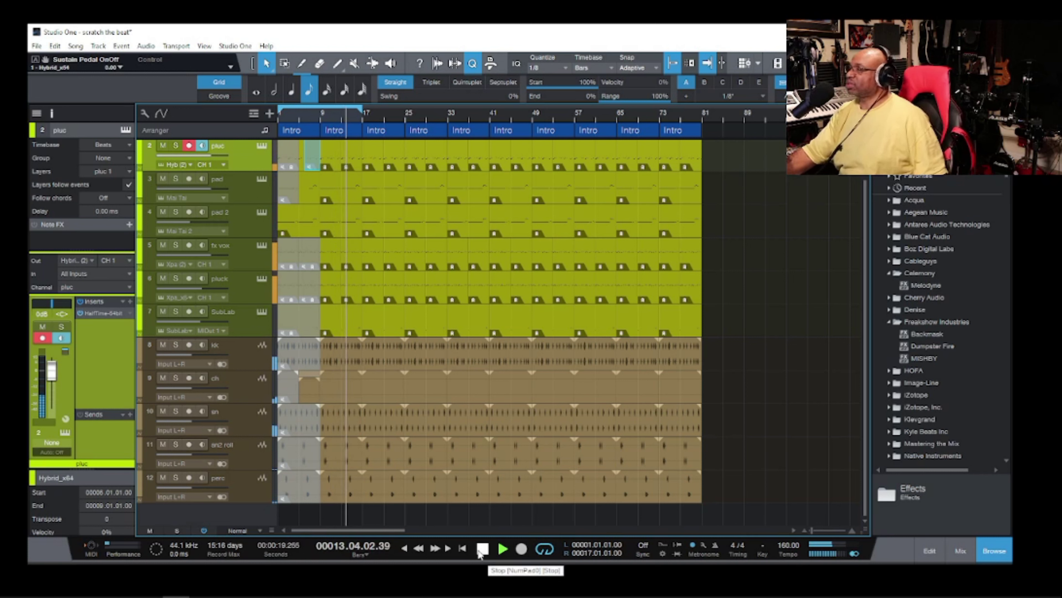
Step: Stop playback around bar 15, partway through the second Intro section
click(483, 550)
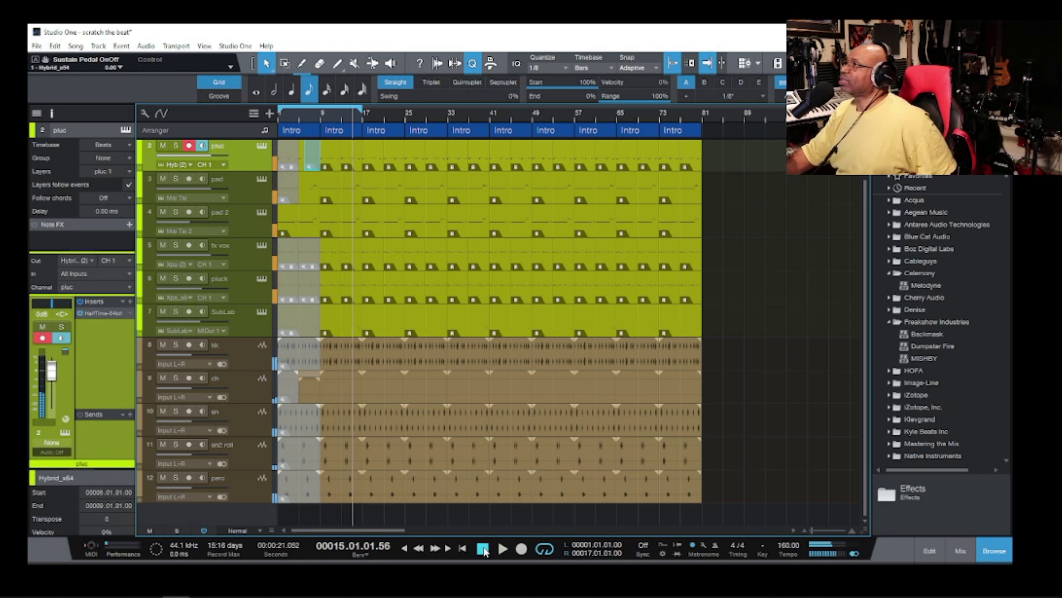